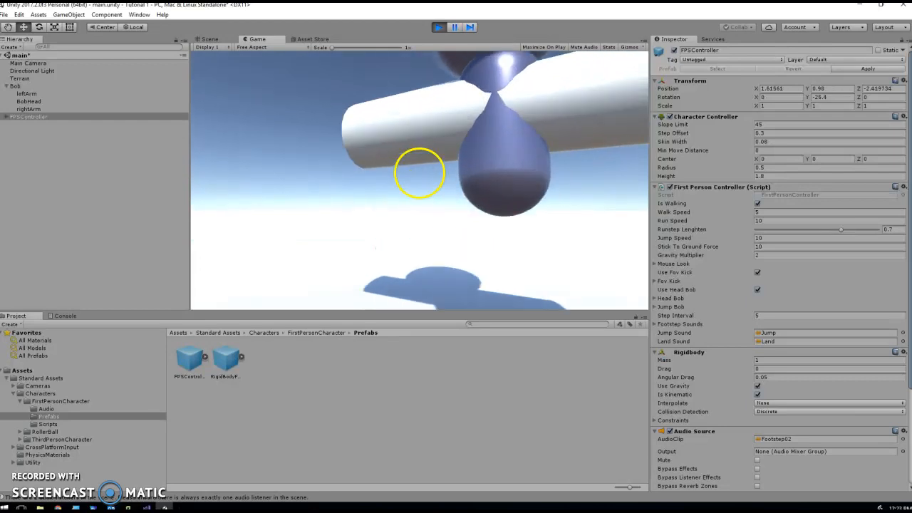
Walk backward and jump near Bob in play mode, then stop the game
{"action": "key", "text": "s"}
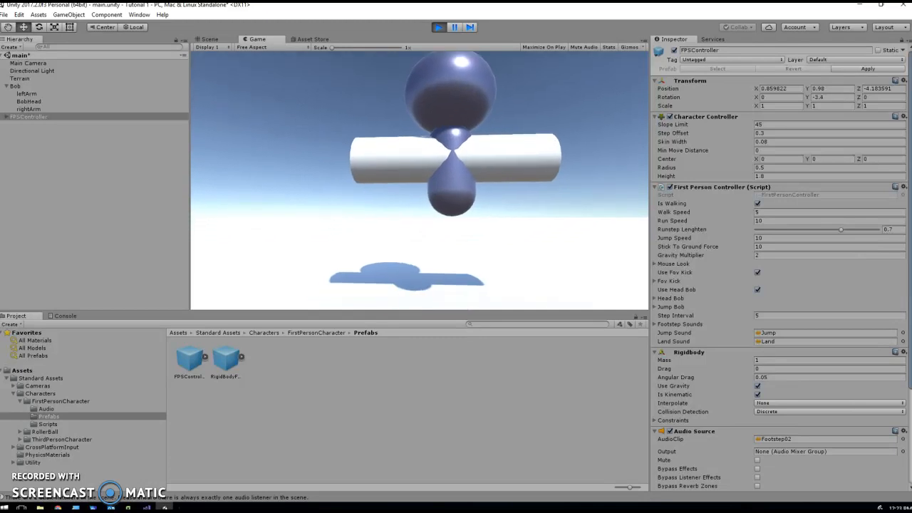
{"action": "key", "text": "space"}
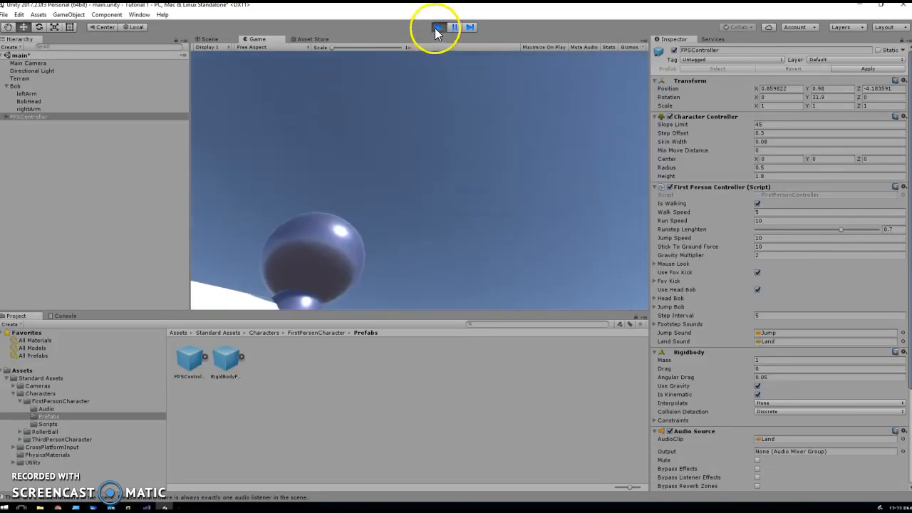
{"action": "left_click", "coordinate": [437, 27]}
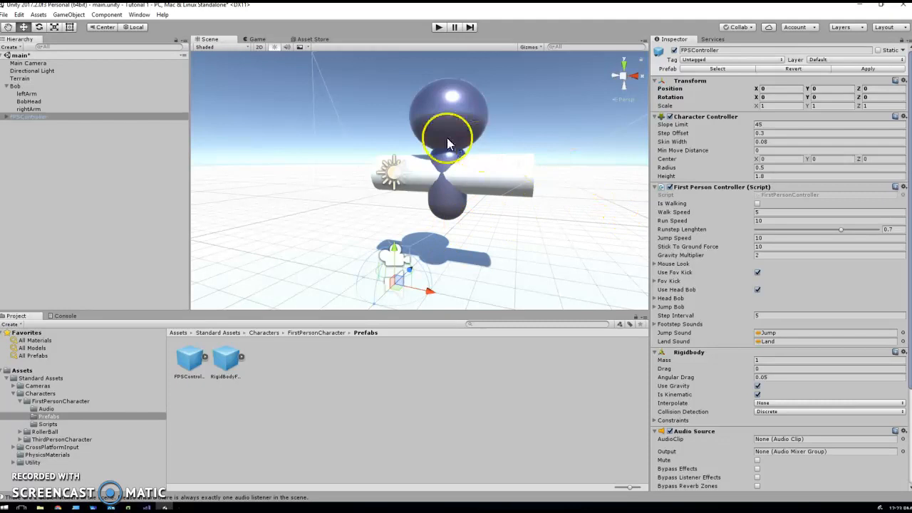
Select Bob, set his Transform Scale Y to 0, then restore it to 1
{"action": "left_click", "coordinate": [16, 85]}
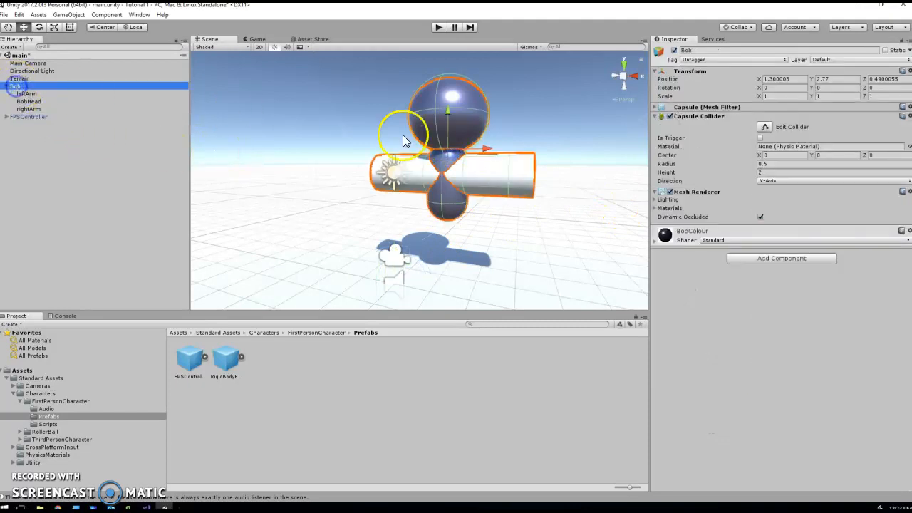
{"action": "left_click", "coordinate": [843, 98]}
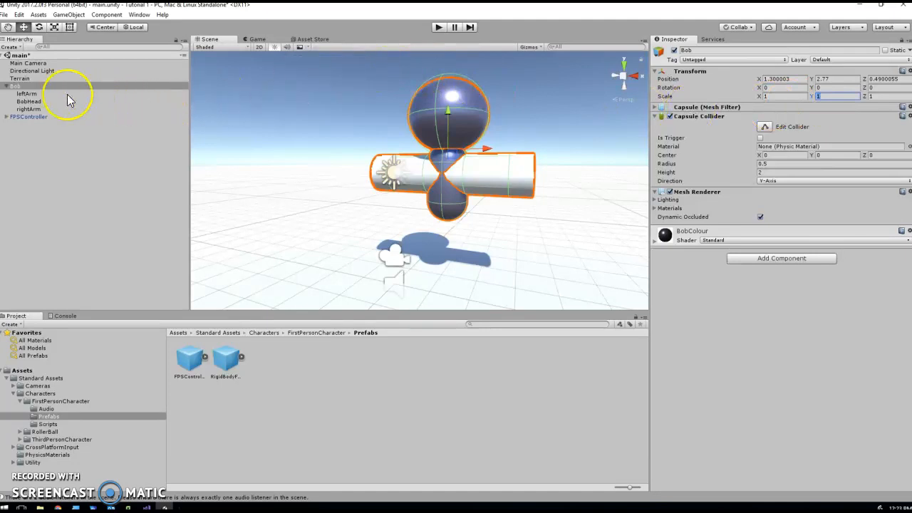
{"action": "type", "text": "0"}
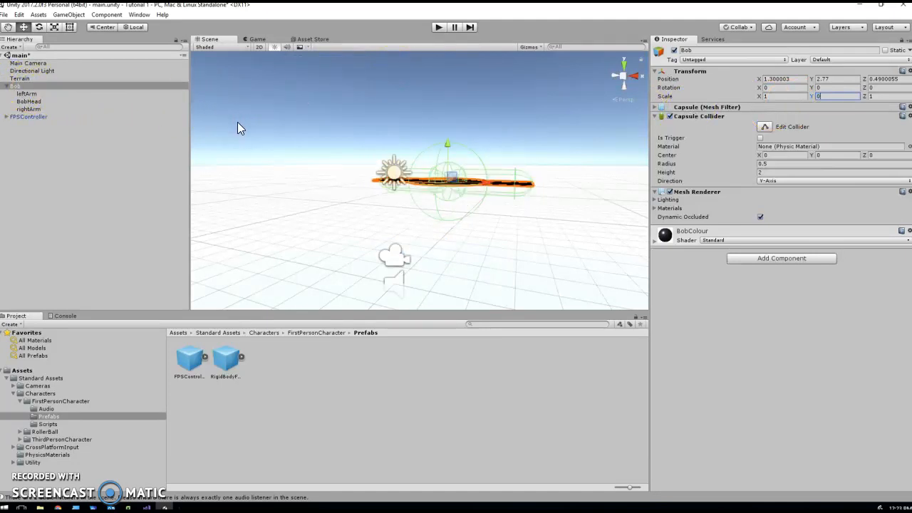
{"action": "key", "text": "BackSpace"}
{"action": "type", "text": "1"}
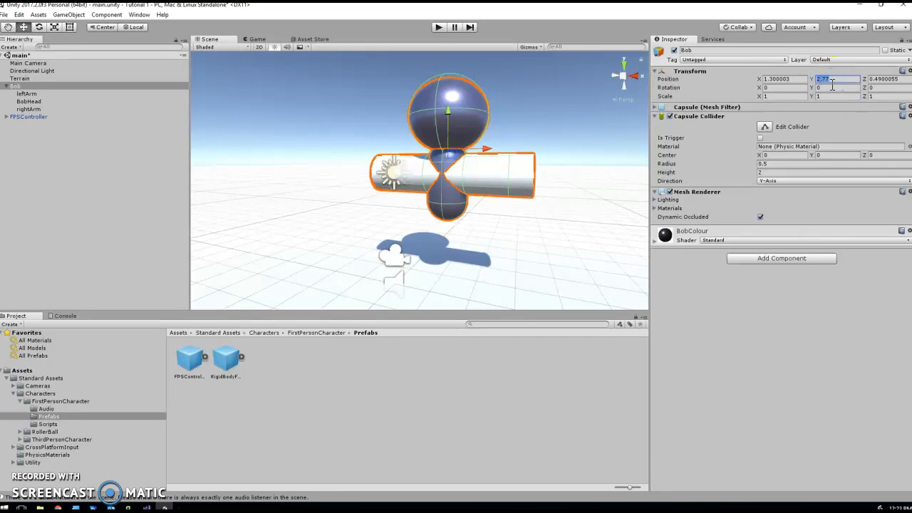
{"action": "type", "text": "1"}
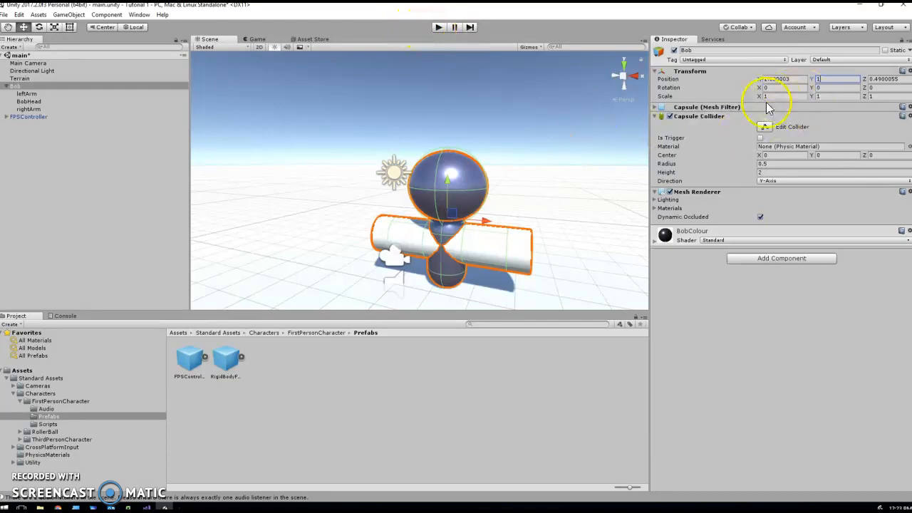
Try setting leftArm's Position Y to 2, then undo that change
{"action": "left_click", "coordinate": [32, 94]}
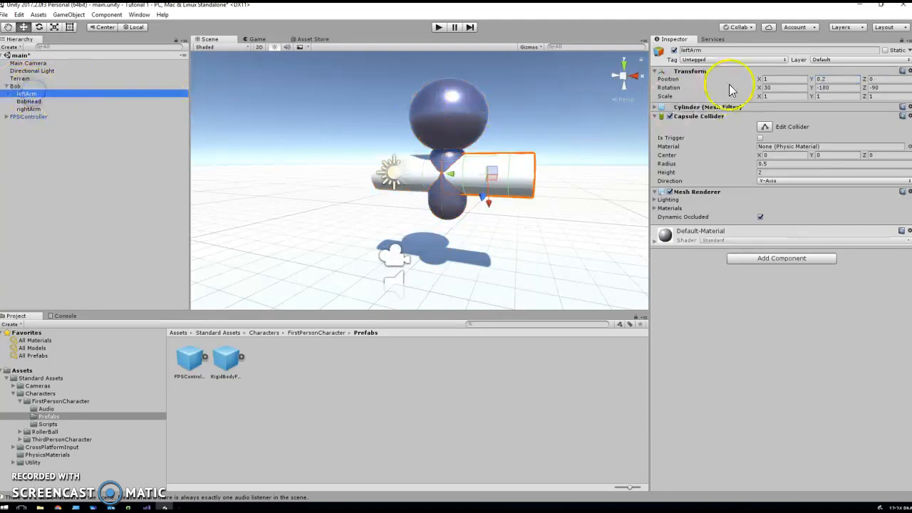
{"action": "left_click", "coordinate": [830, 78]}
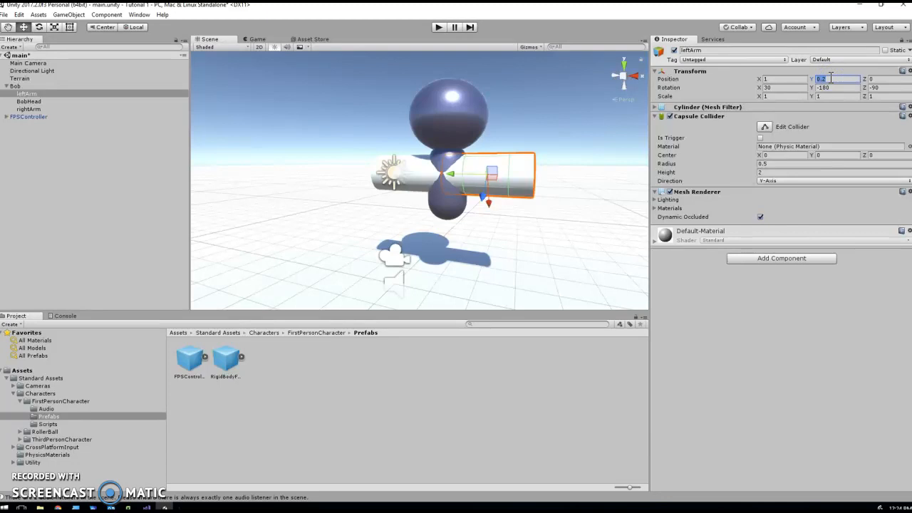
{"action": "type", "text": "2"}
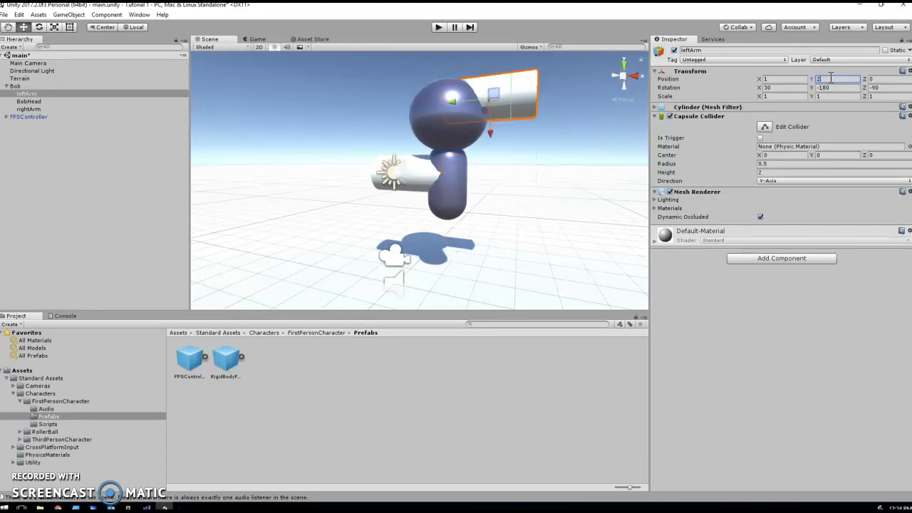
{"action": "key", "text": "ctrl+z"}
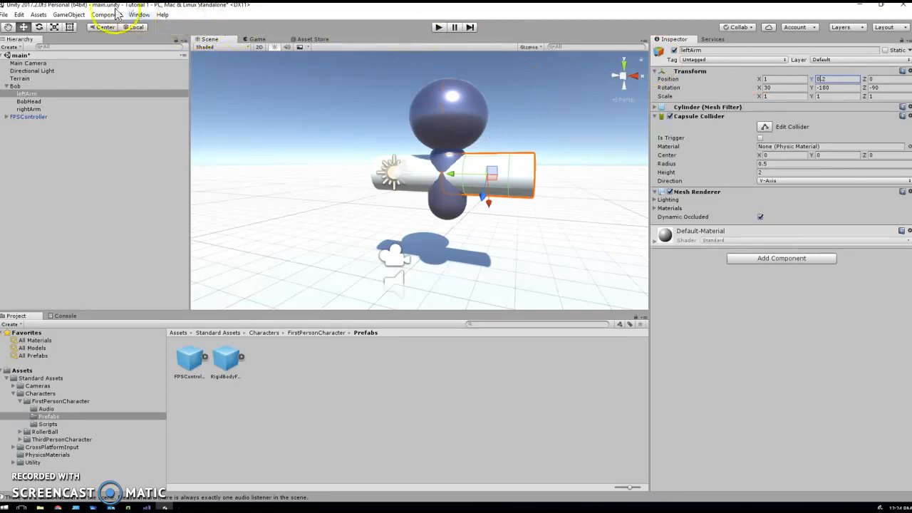
Set Bob's Transform Position Y to 1 and start play mode to test it
{"action": "left_click", "coordinate": [22, 86]}
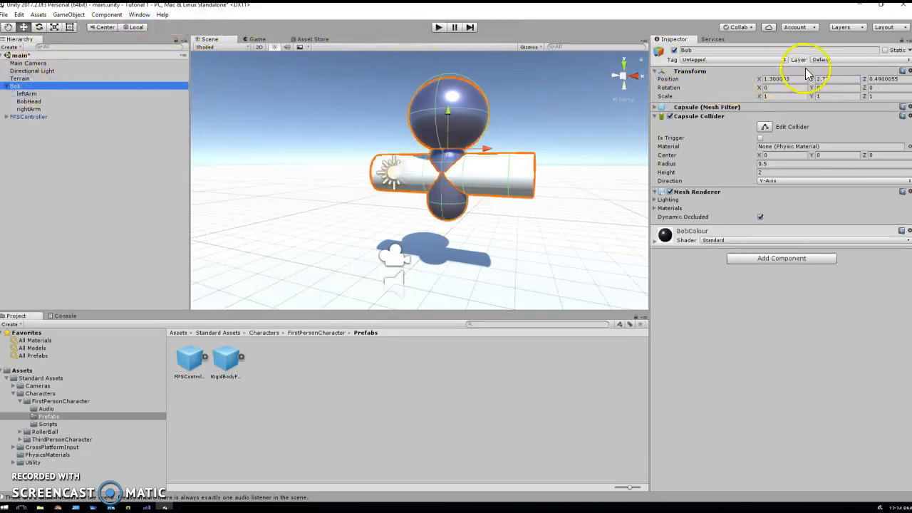
{"action": "left_click", "coordinate": [834, 79]}
{"action": "type", "text": "1"}
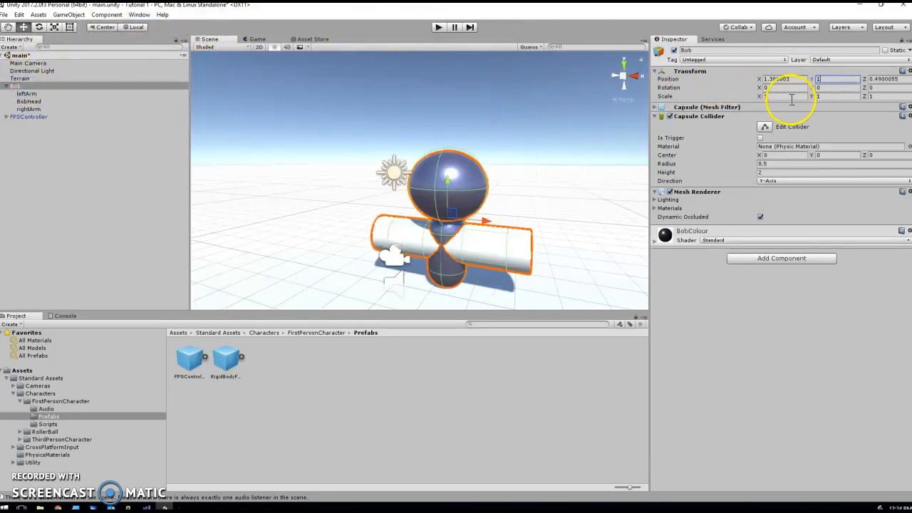
{"action": "left_click", "coordinate": [438, 28]}
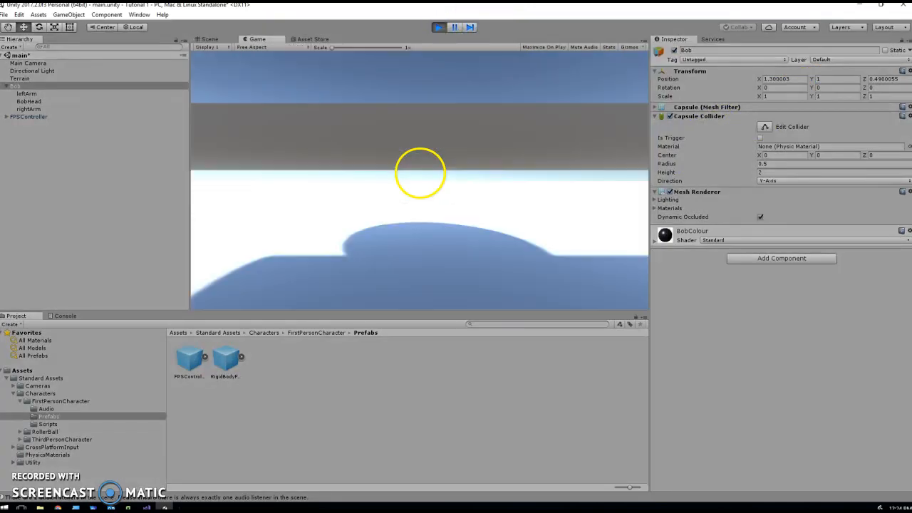
Walk back and forth around Bob at his lowered height, then stop play mode
{"action": "key", "text": "s"}
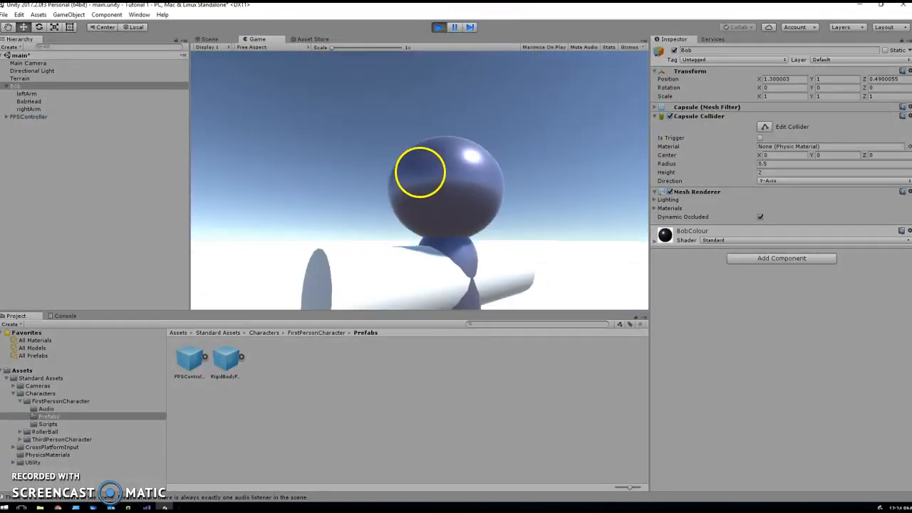
{"action": "key", "text": "w"}
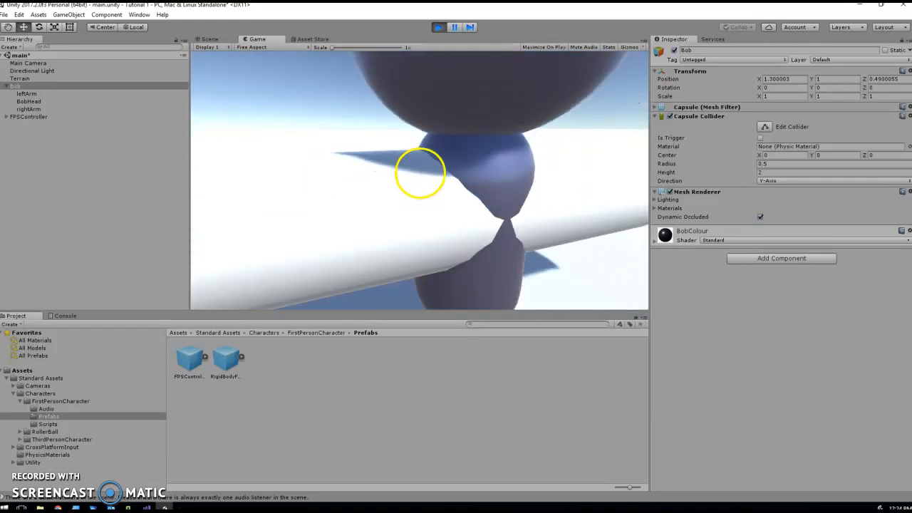
{"action": "key", "text": "s"}
{"action": "key", "text": "w"}
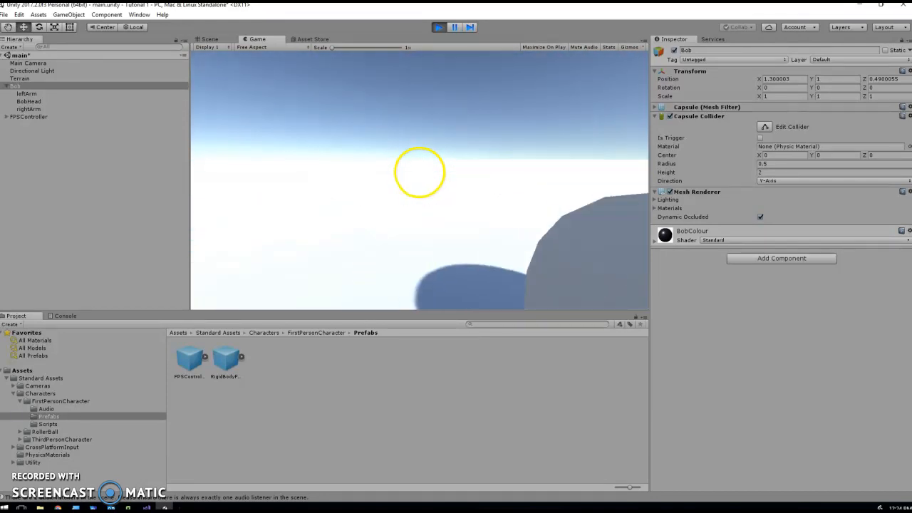
{"action": "key", "text": "s"}
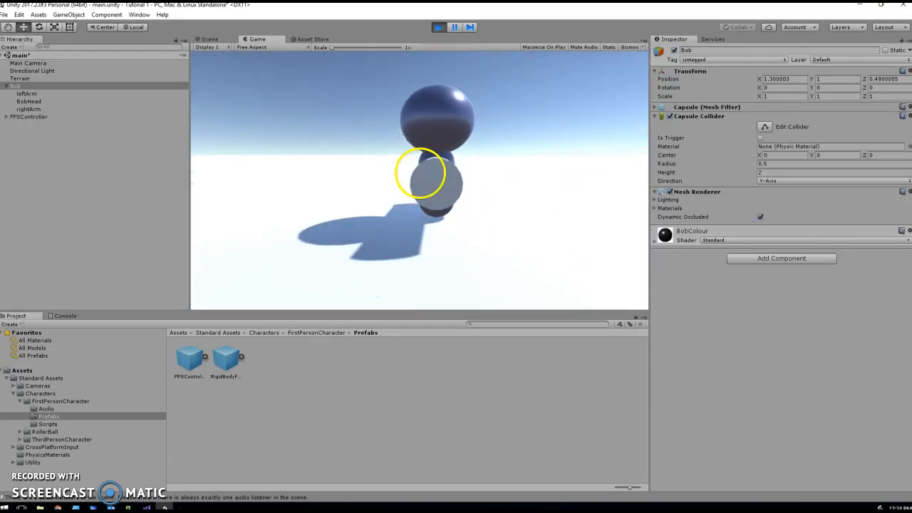
{"action": "key", "text": "w"}
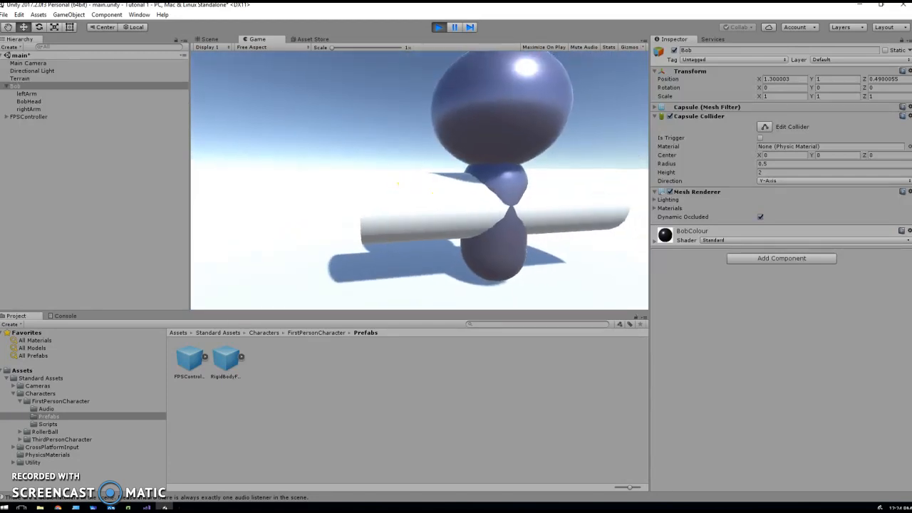
{"action": "key", "text": "w"}
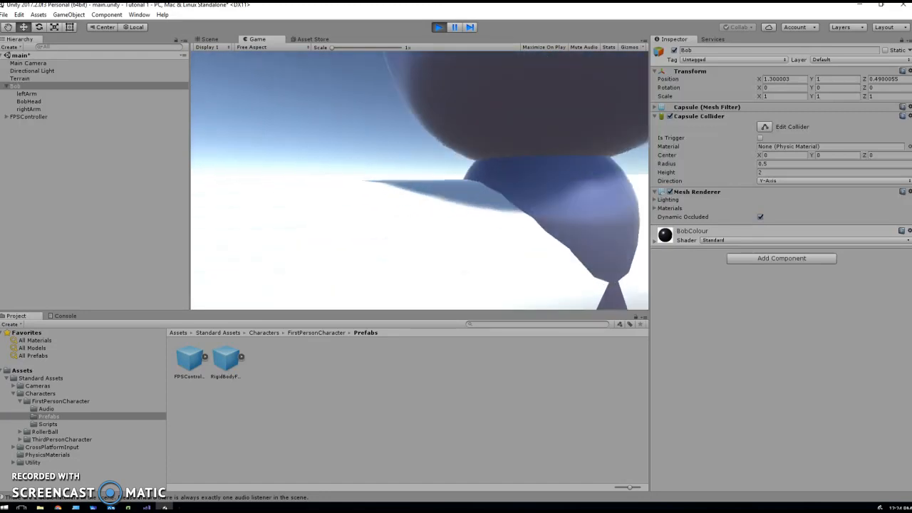
{"action": "key", "text": "s"}
{"action": "key", "text": "w"}
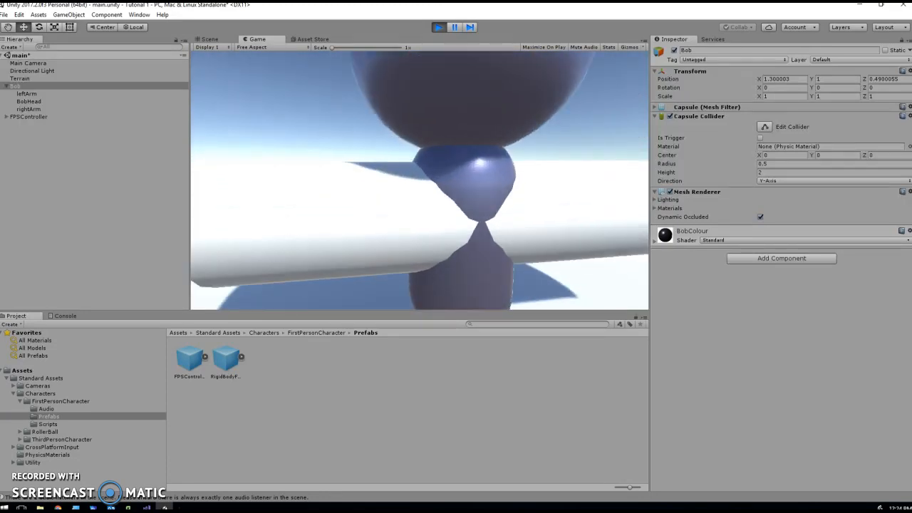
{"action": "key", "text": "s"}
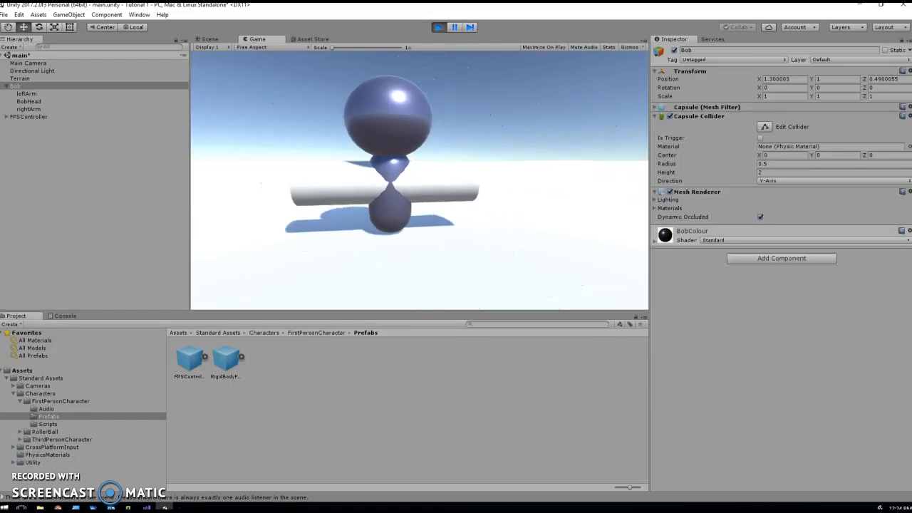
{"action": "key", "text": "w"}
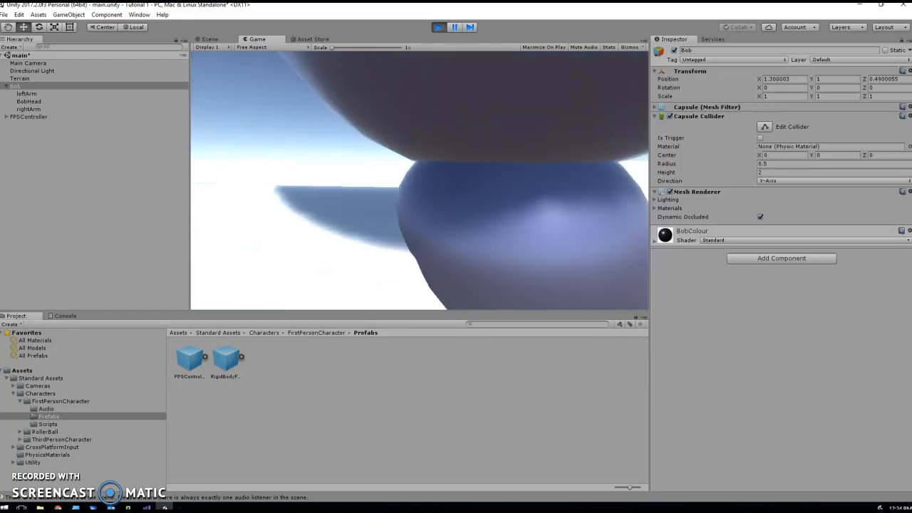
{"action": "key", "text": "s"}
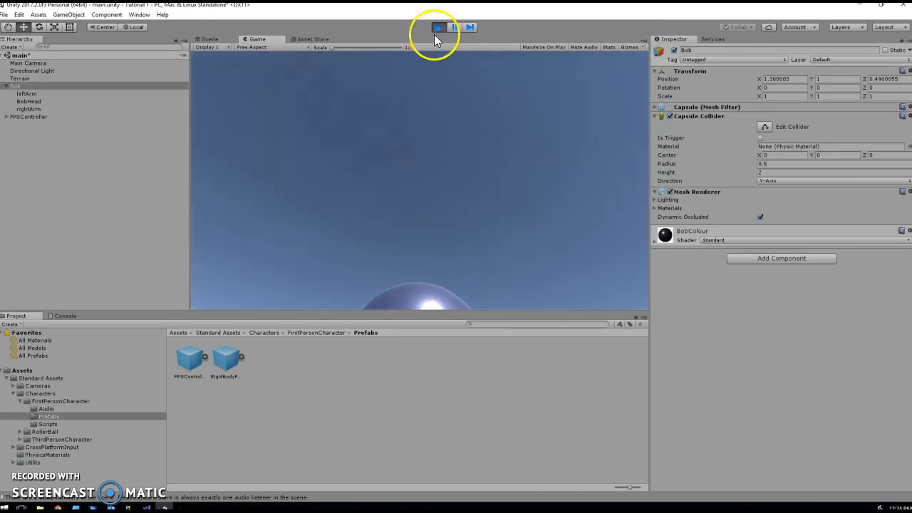
{"action": "left_click", "coordinate": [437, 27]}
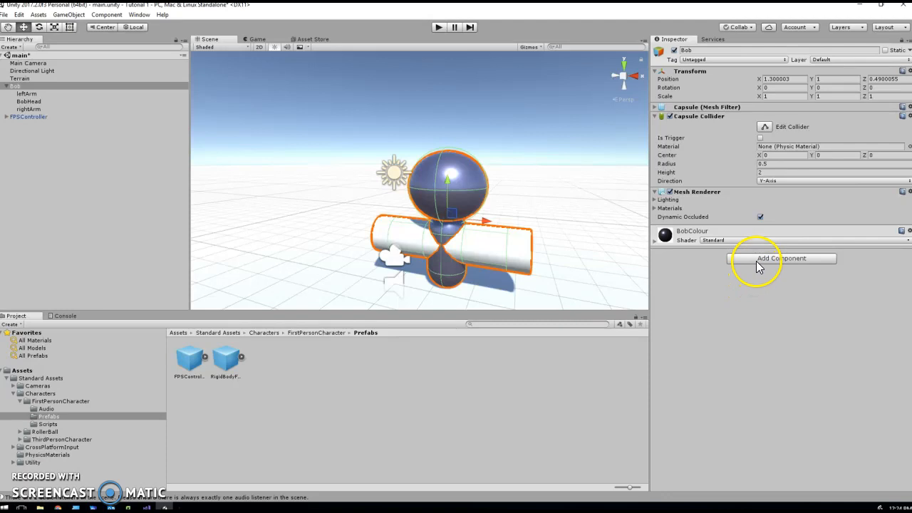
Add a Physics > Rigidbody component to Bob and start play mode
{"action": "left_click", "coordinate": [756, 262]}
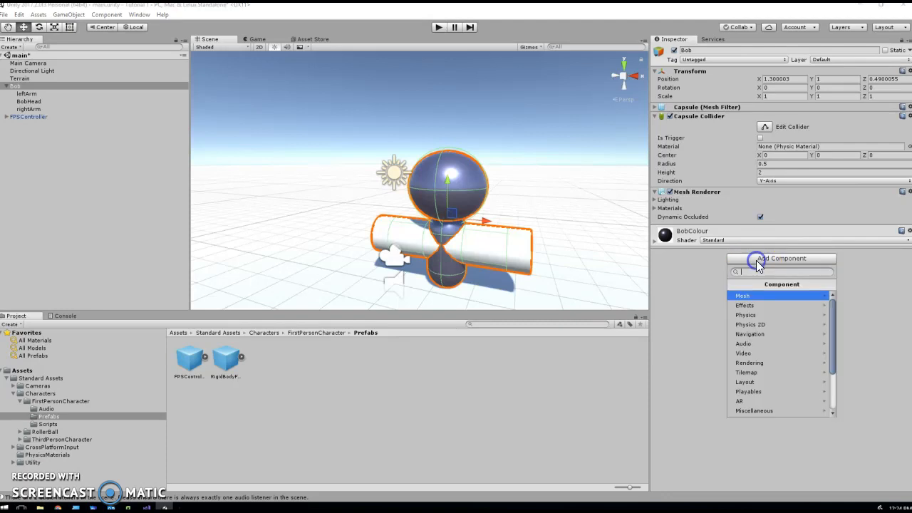
{"action": "left_click", "coordinate": [746, 314]}
{"action": "left_click", "coordinate": [748, 297]}
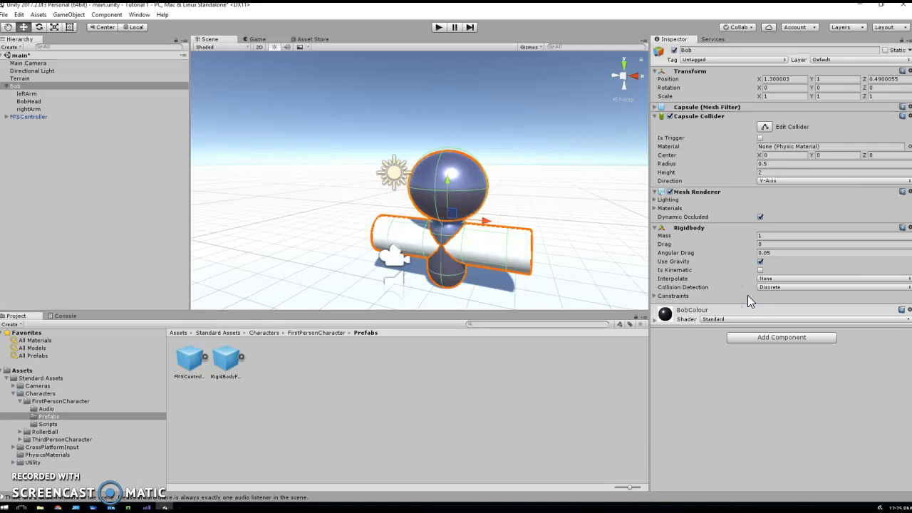
{"action": "left_click", "coordinate": [438, 27]}
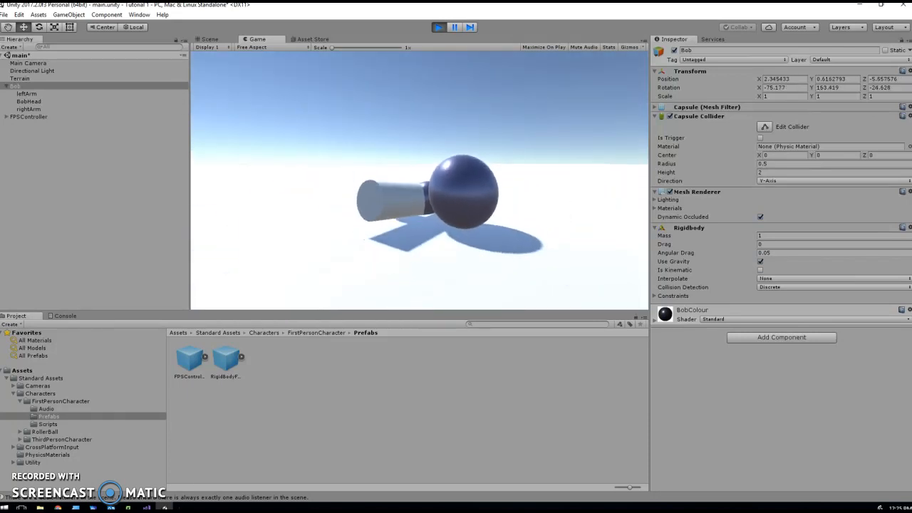
Stop play mode after watching Bob topple over
{"action": "left_click", "coordinate": [438, 27]}
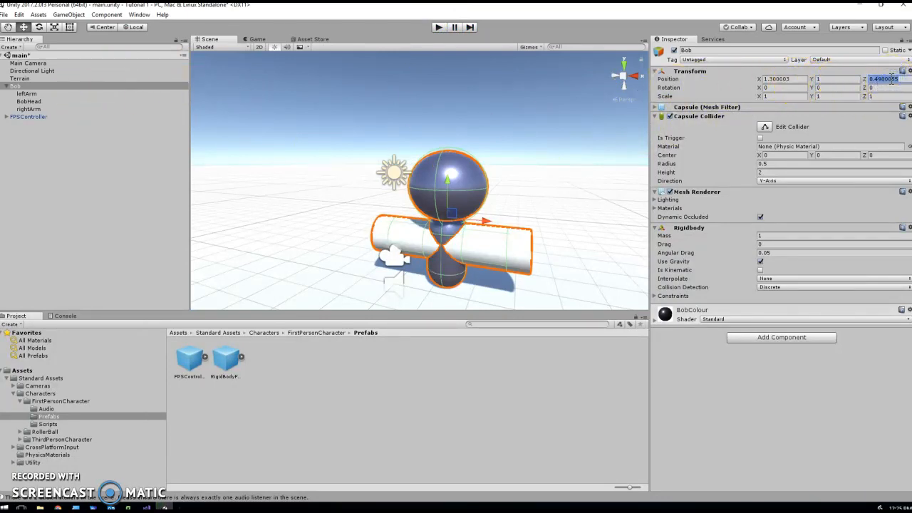
Set Bob's Position Z to 2, then play and walk into him to knock him over
{"action": "type", "text": "2"}
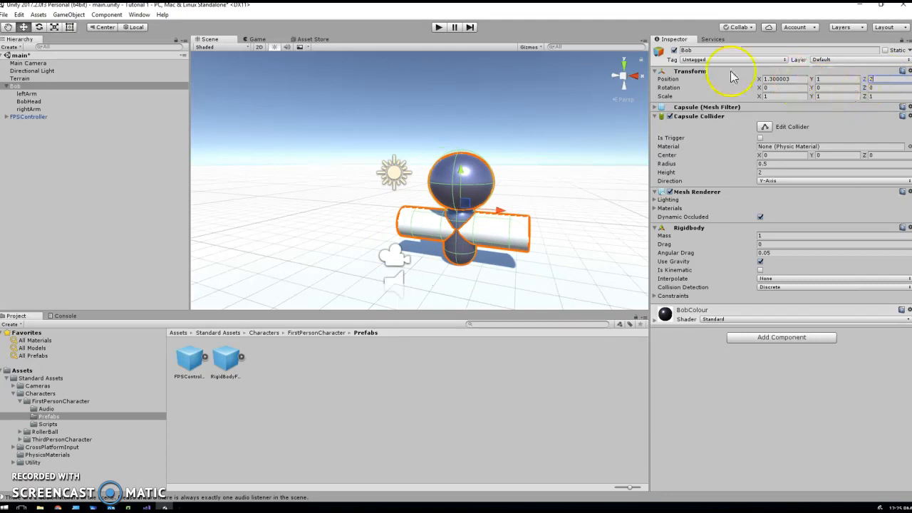
{"action": "left_click", "coordinate": [443, 27]}
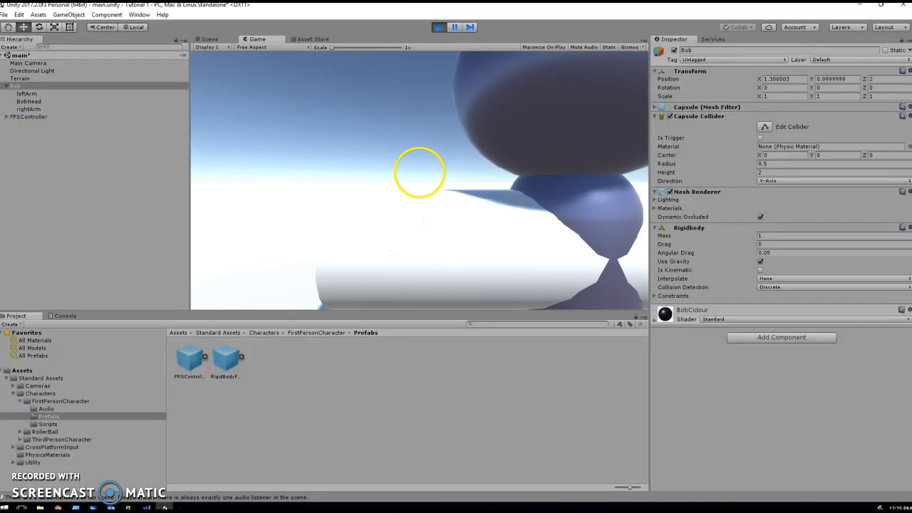
{"action": "key", "text": "s"}
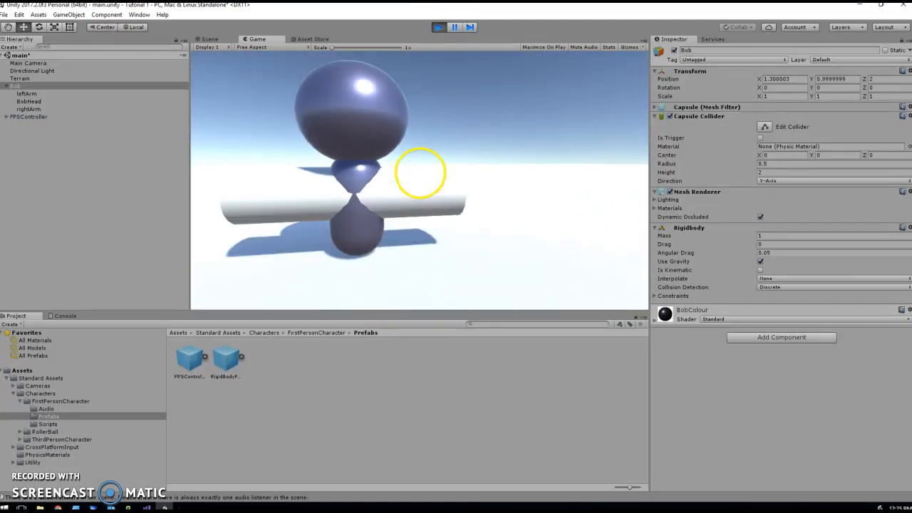
{"action": "key", "text": "w"}
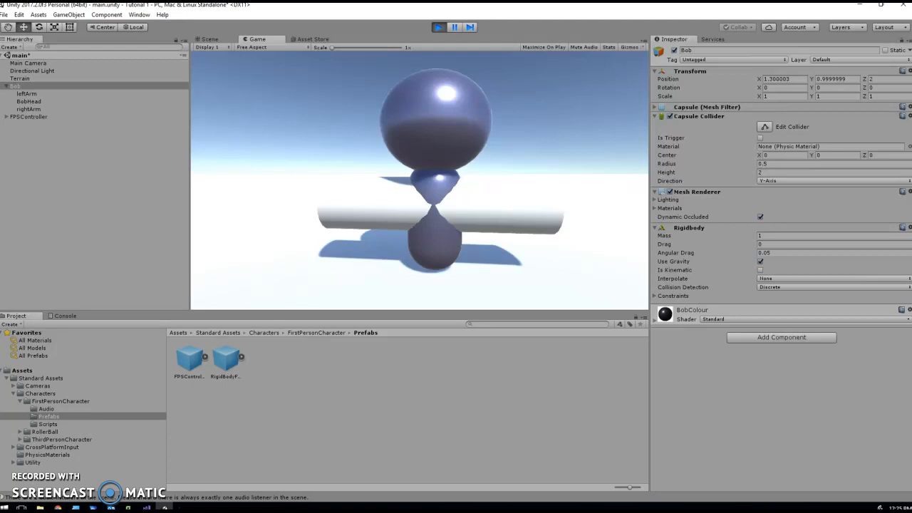
{"action": "key", "text": "w"}
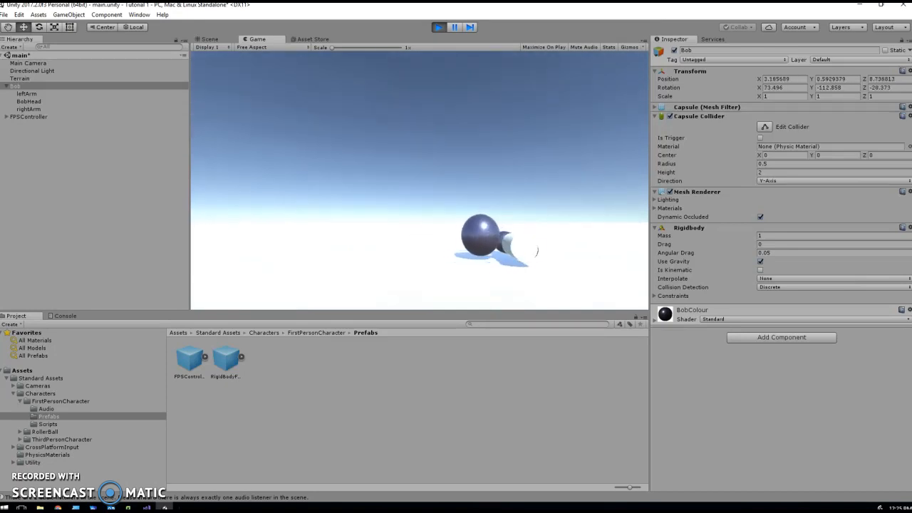
{"action": "key", "text": "Escape"}
{"action": "left_click", "coordinate": [437, 26]}
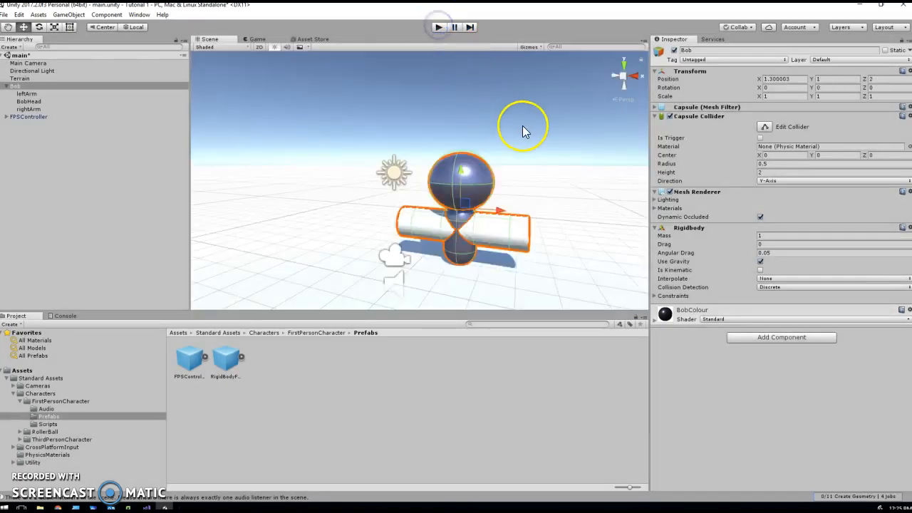
Raise Bob to Position Y 3, play and walk around him, then stop the game
{"action": "left_click", "coordinate": [847, 97]}
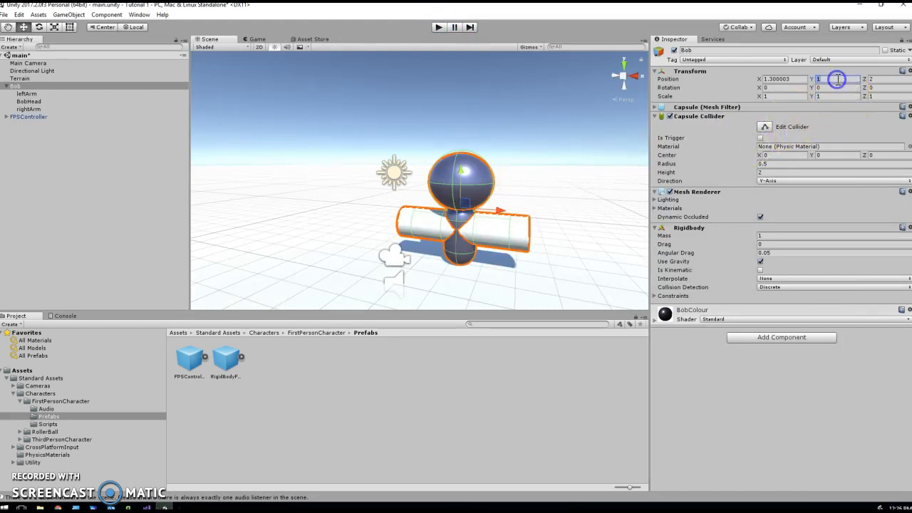
{"action": "type", "text": "3"}
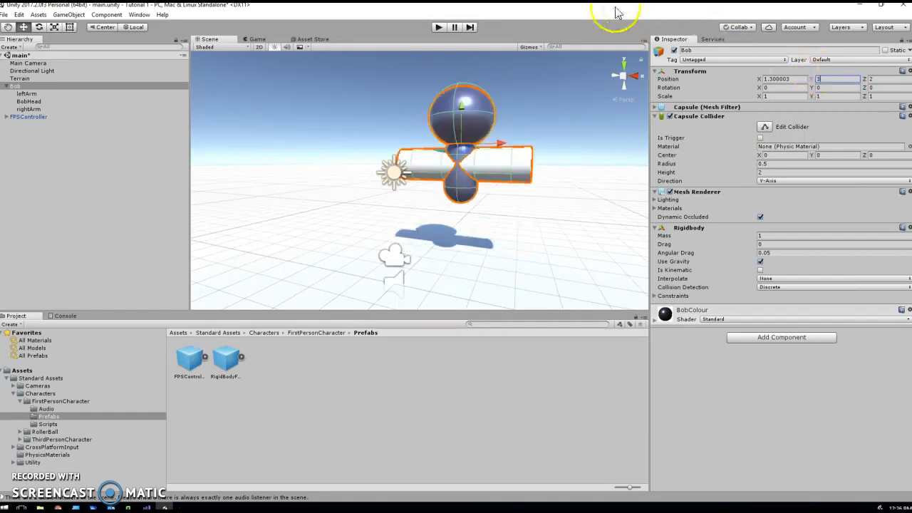
{"action": "left_click", "coordinate": [438, 27]}
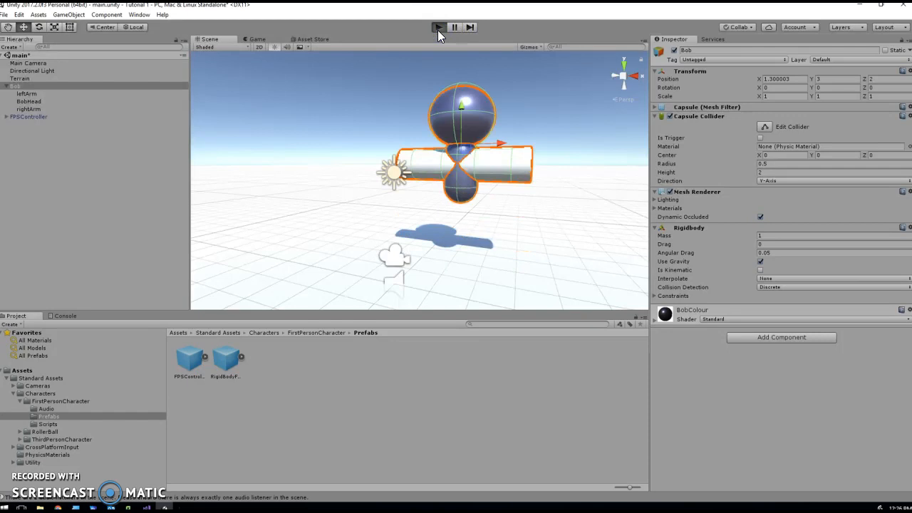
{"action": "key", "text": "s"}
{"action": "key", "text": "w"}
{"action": "key", "text": "d"}
{"action": "key", "text": "s"}
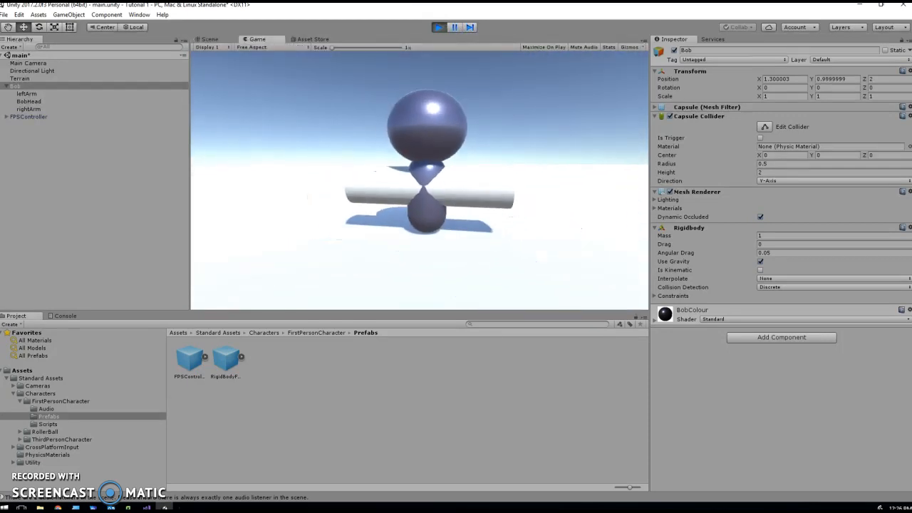
{"action": "key", "text": "s"}
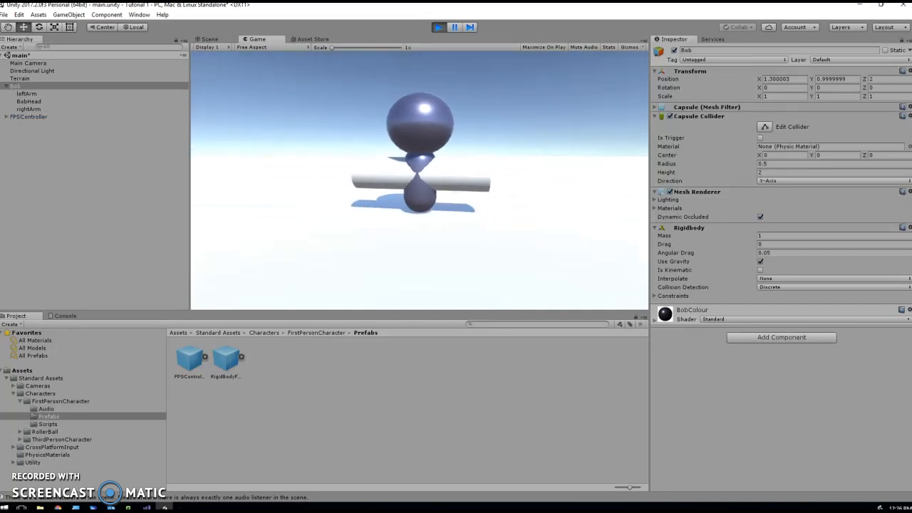
{"action": "key", "text": "Escape"}
{"action": "left_click", "coordinate": [439, 27]}
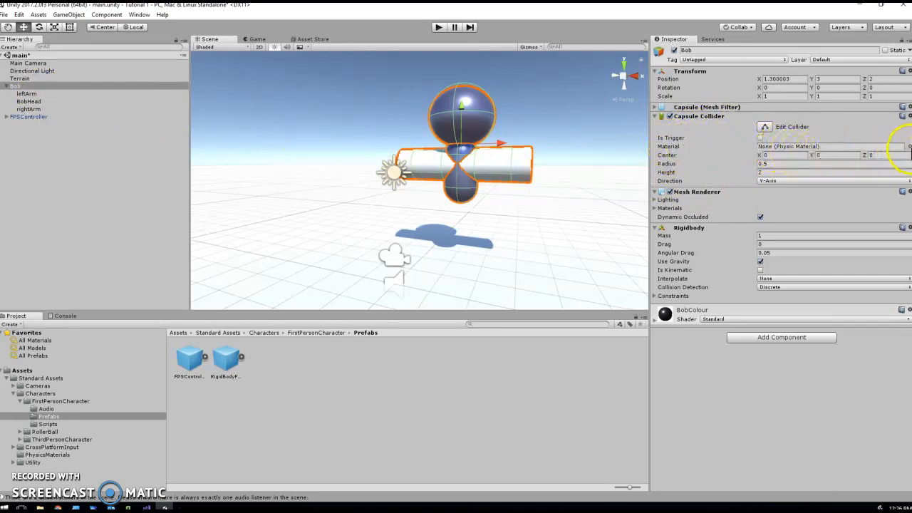
Assign the Bouncy physic material to Bob's Capsule Collider and start play mode
{"action": "left_click", "coordinate": [909, 147]}
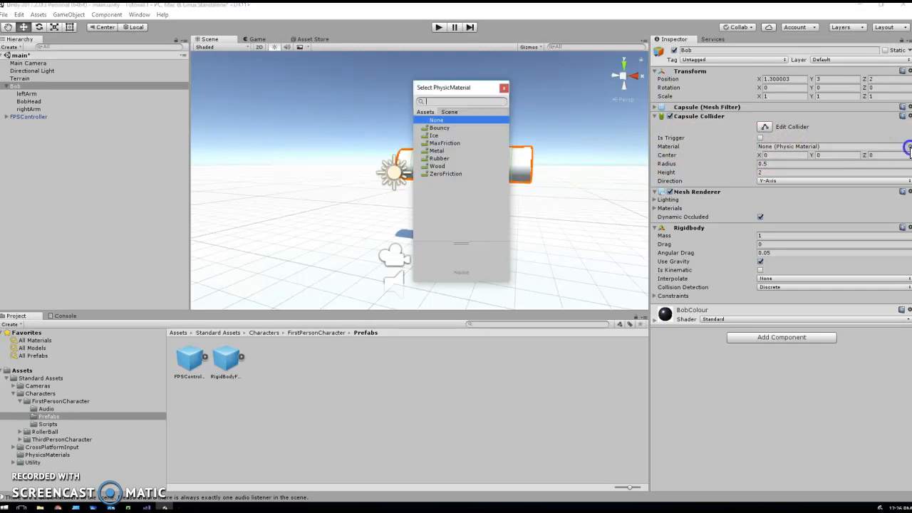
{"action": "left_click", "coordinate": [440, 128]}
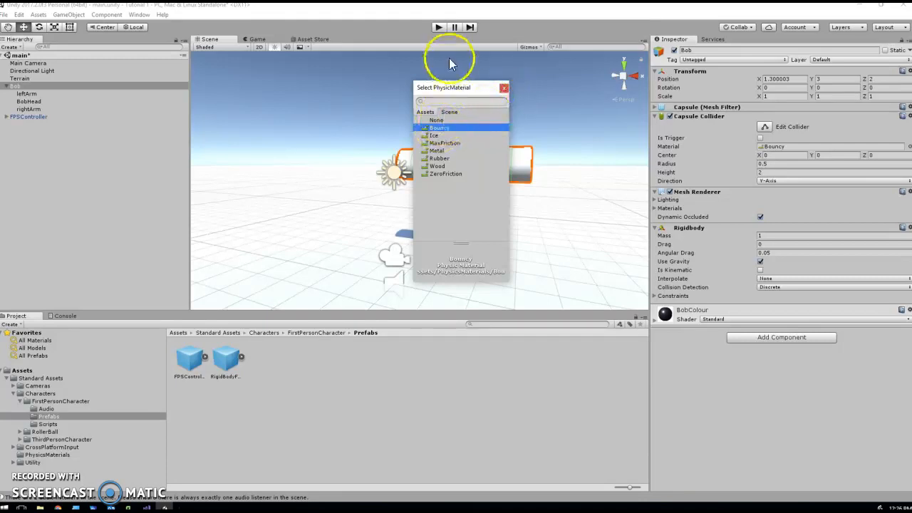
{"action": "left_click", "coordinate": [503, 89]}
{"action": "left_click", "coordinate": [437, 27]}
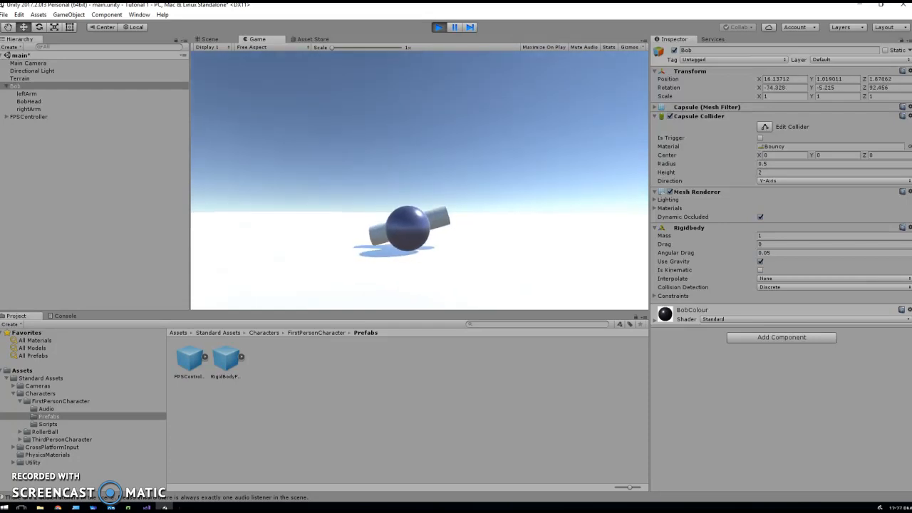
Stop play mode and restart it to watch Bob fall from Y 3 and bounce
{"action": "left_click", "coordinate": [439, 26]}
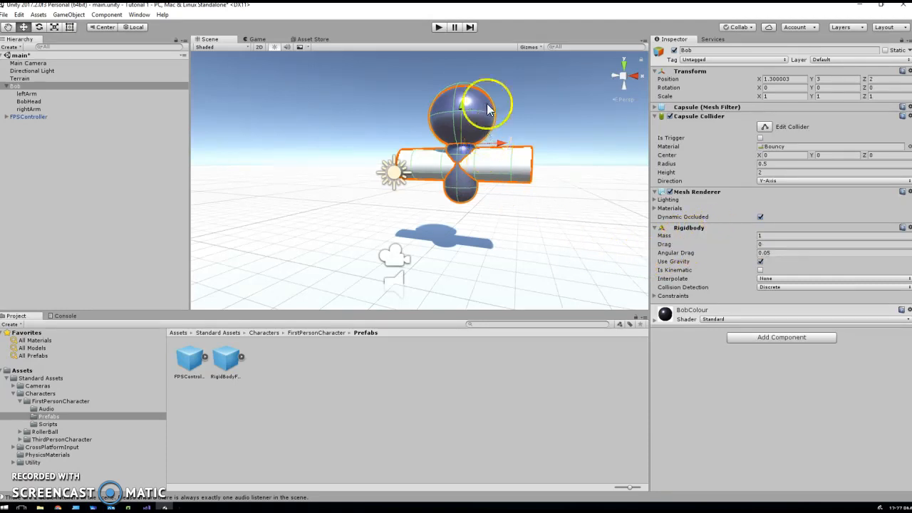
{"action": "left_click", "coordinate": [438, 29]}
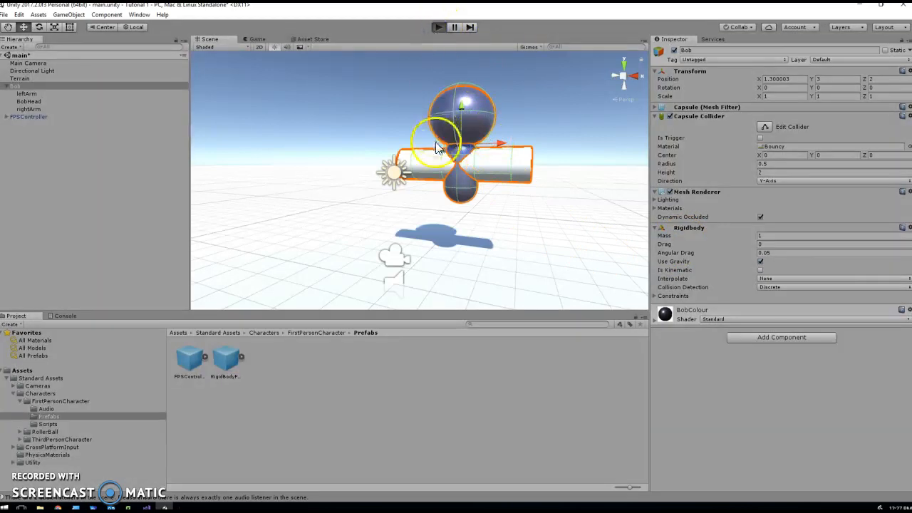